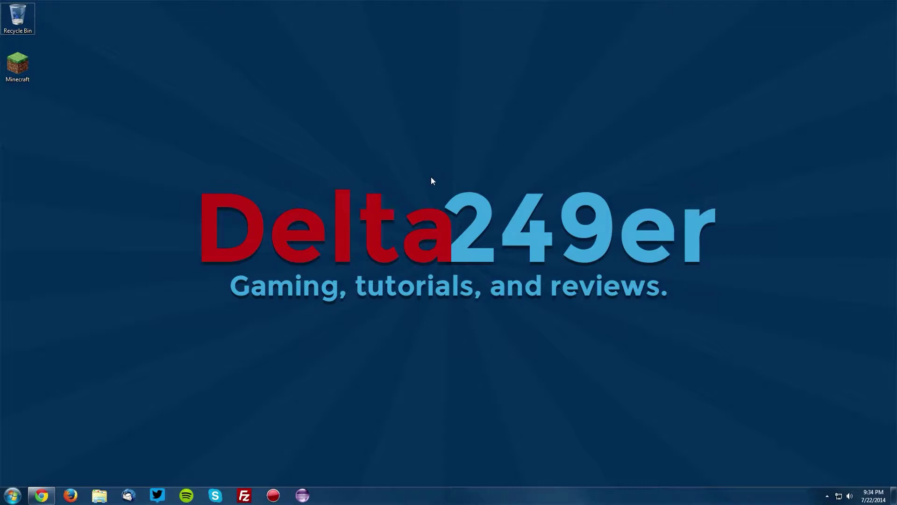
- Open the Minecraft launcher and save the current profile with its game version set to release 1.7.10
double_click(17, 70)
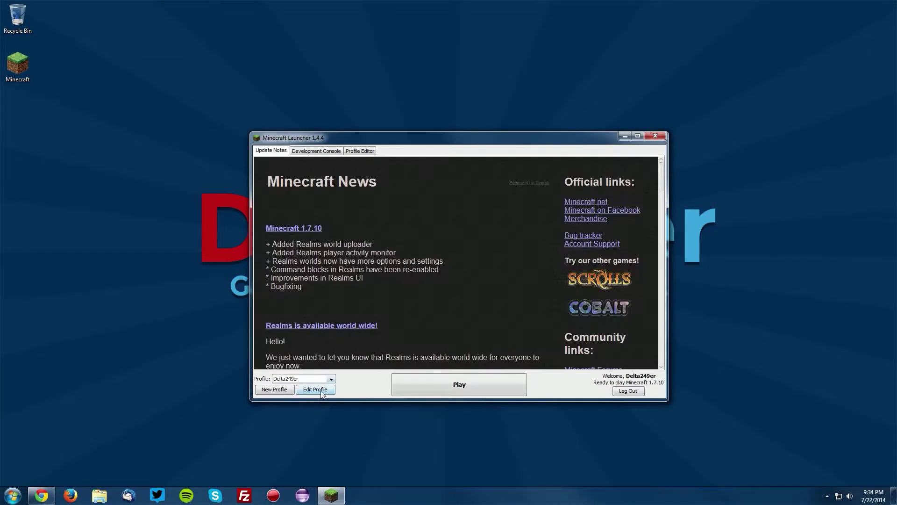
left_click(316, 391)
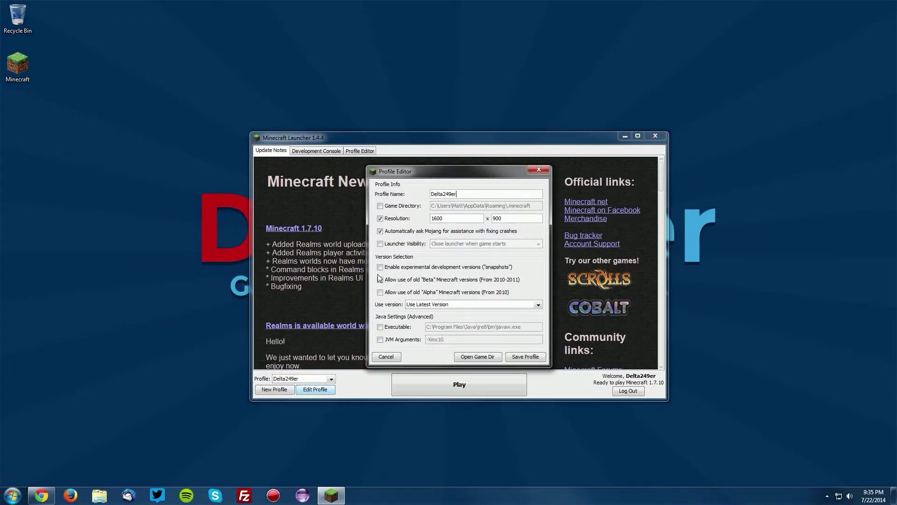
left_click(417, 305)
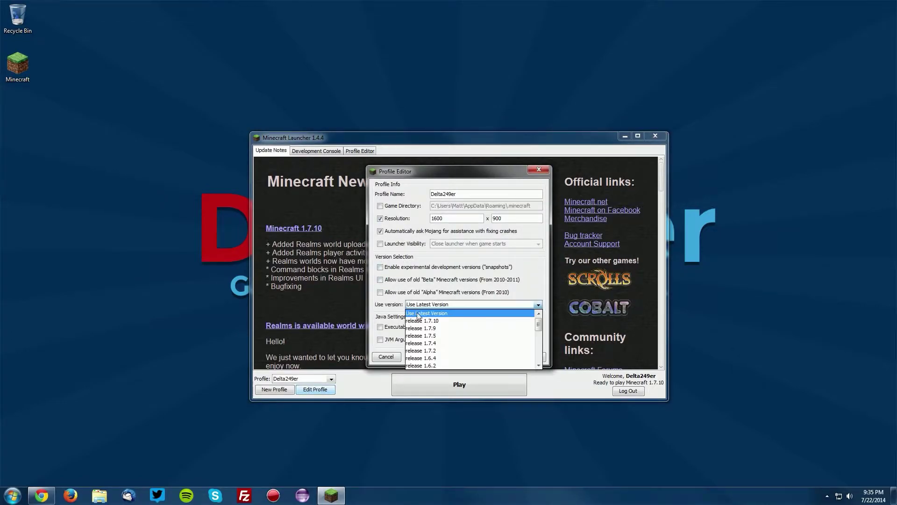
left_click(412, 321)
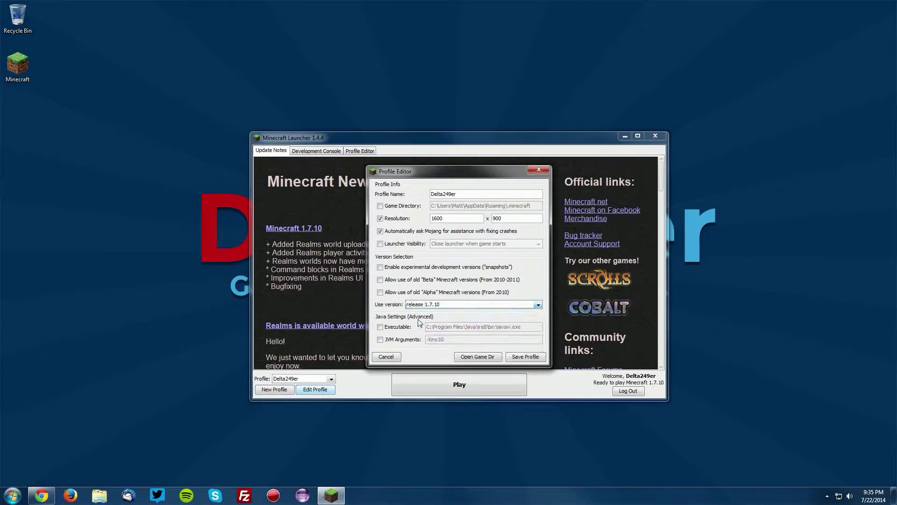
left_click(522, 358)
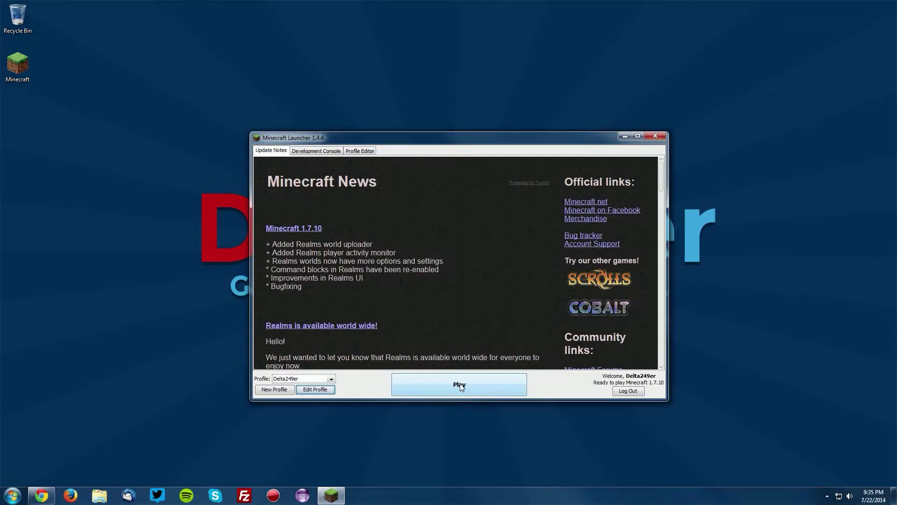
- Start Minecraft 1.7.10 once from the launcher and quit the game at the title screen
left_click(460, 385)
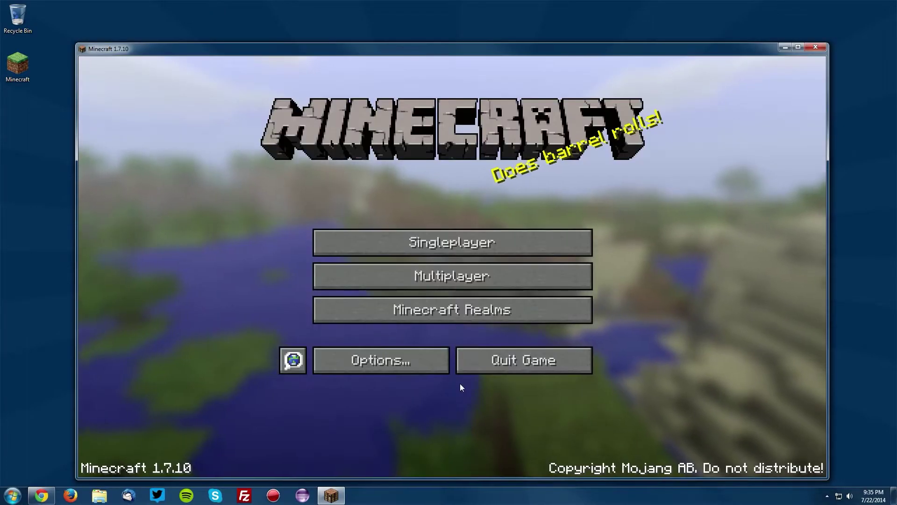
left_click(524, 361)
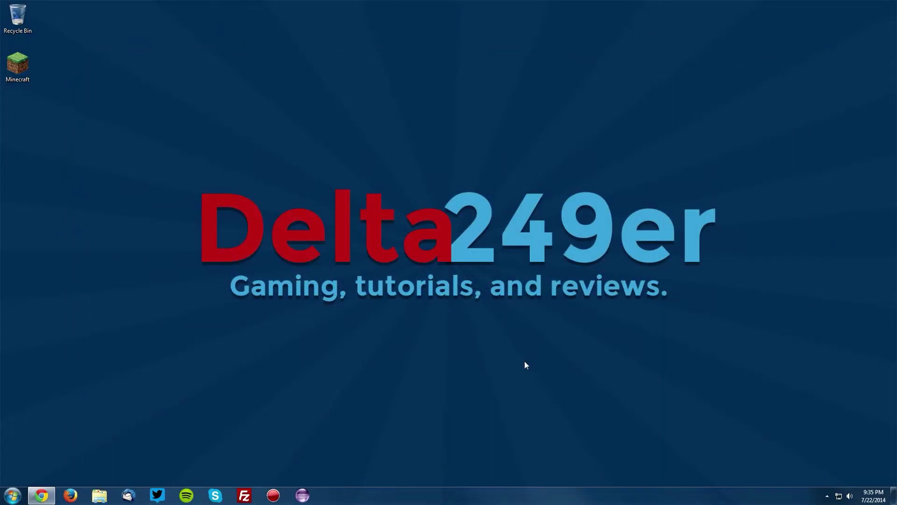
- From the Shaders Mod forum thread in Chrome, download the non-Forge ShadersMod v2.3.19 installer for Minecraft 1.7.10 to the desktop
left_click(42, 495)
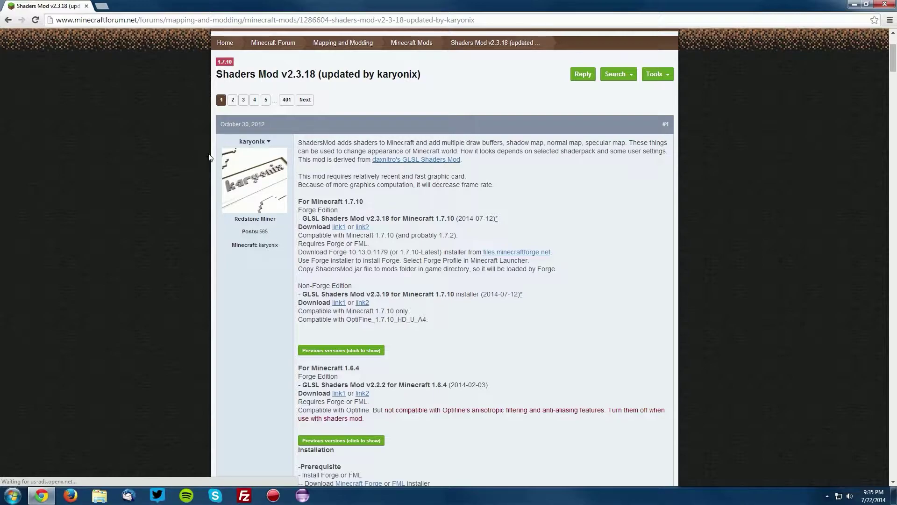
left_click_drag(298, 201, 363, 201)
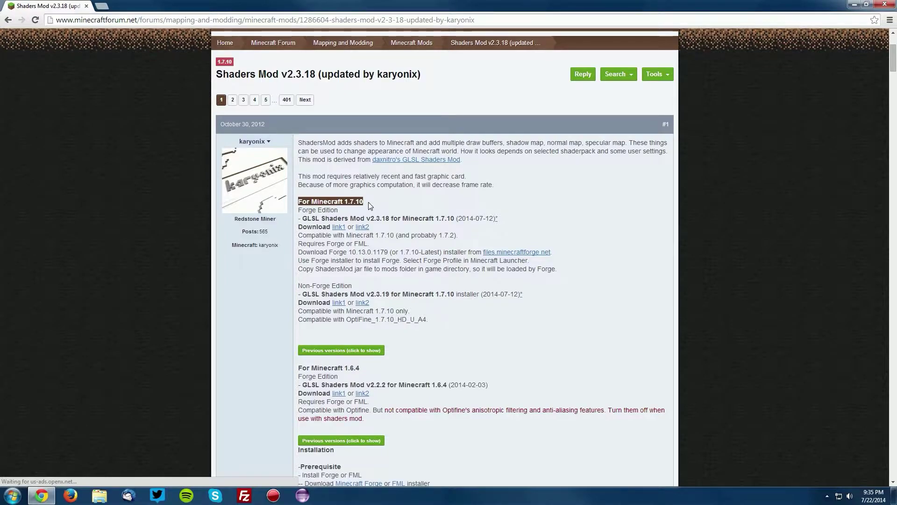
left_click_drag(353, 286, 294, 290)
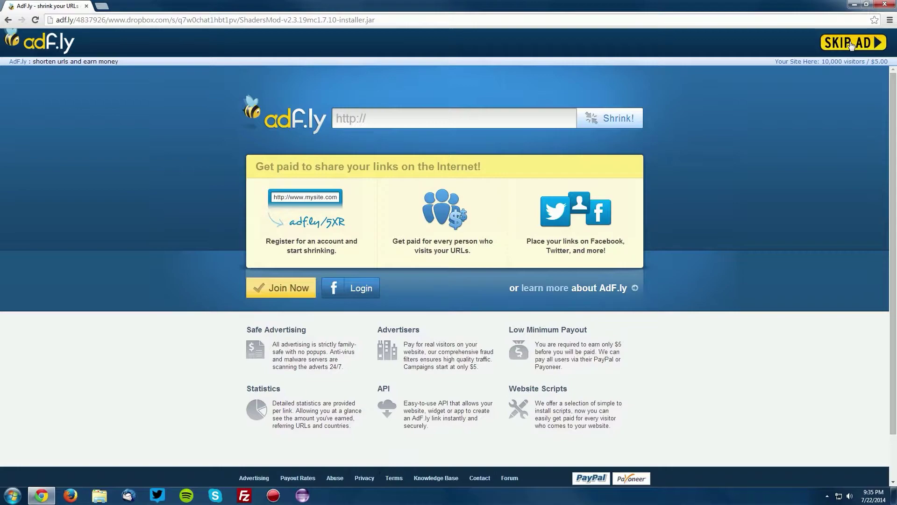
left_click(850, 43)
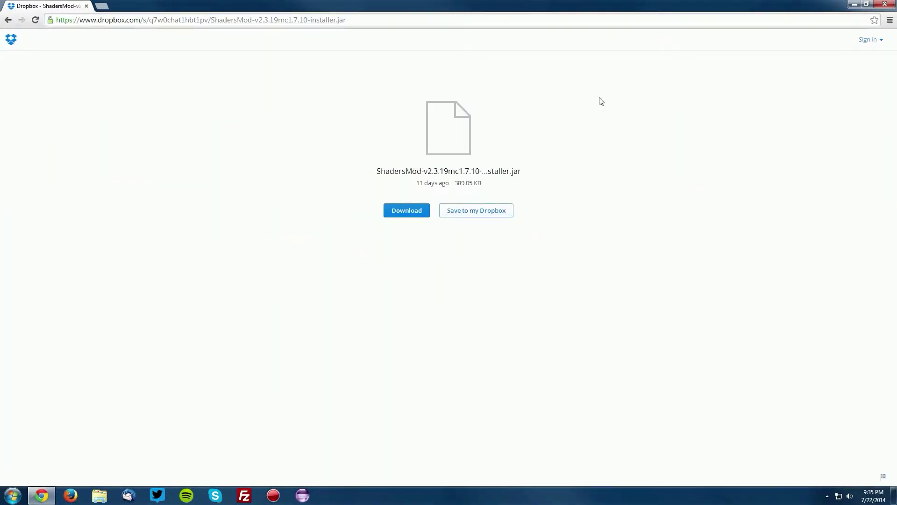
left_click(395, 213)
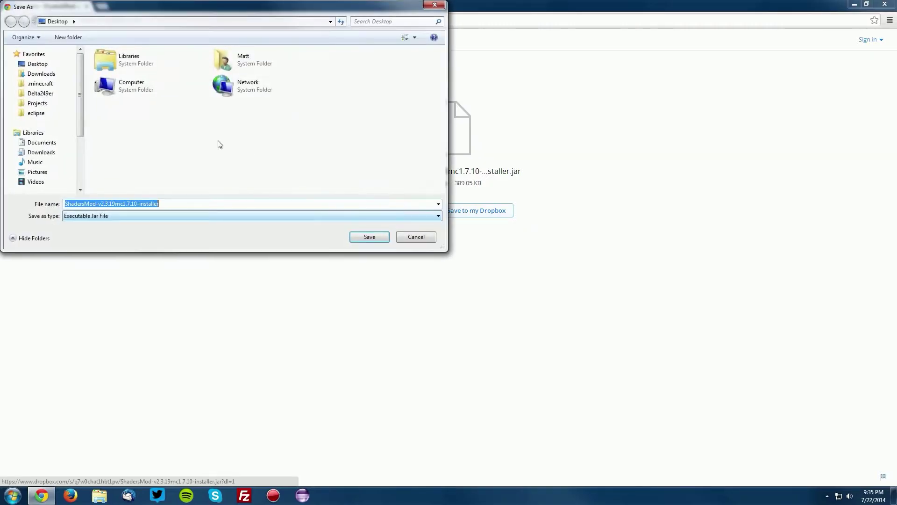
left_click(367, 237)
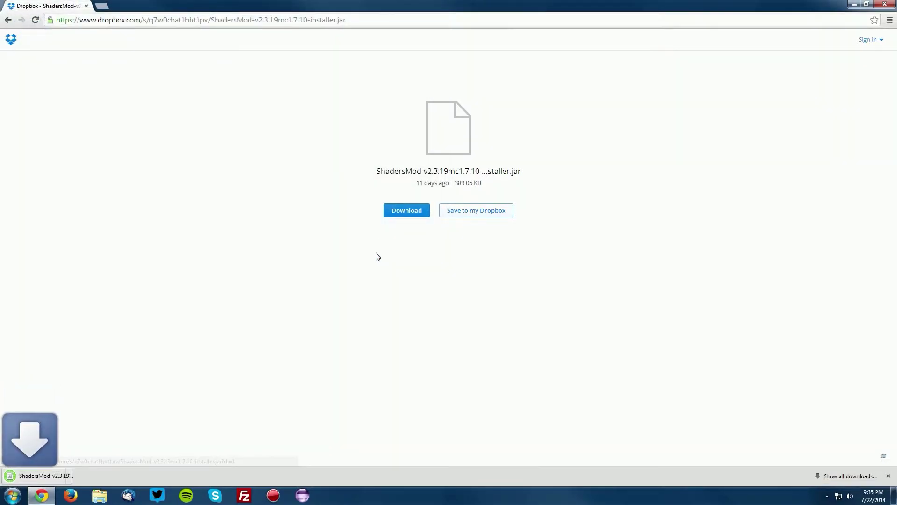
left_click(853, 4)
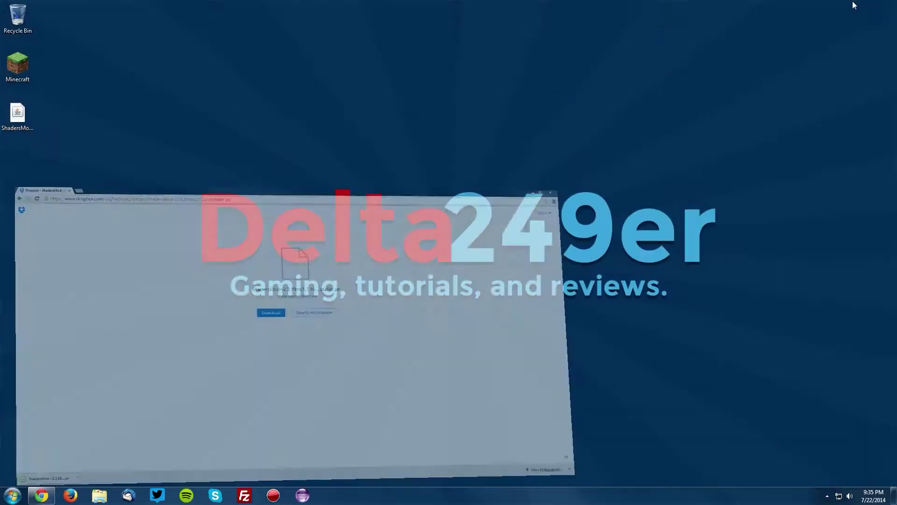
- Run the downloaded ShadersMod installer with Java(TM) Platform SE binary and install it to the .minecraft folder
right_click(12, 123)
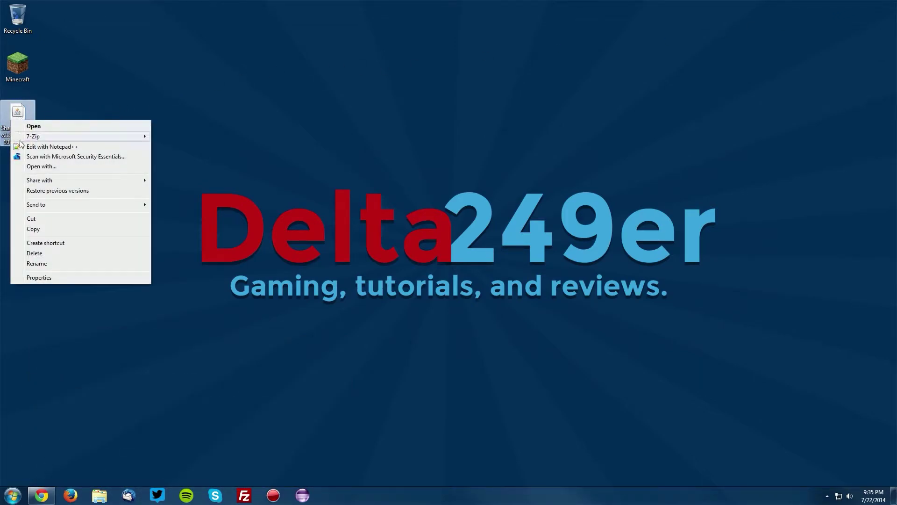
left_click(29, 166)
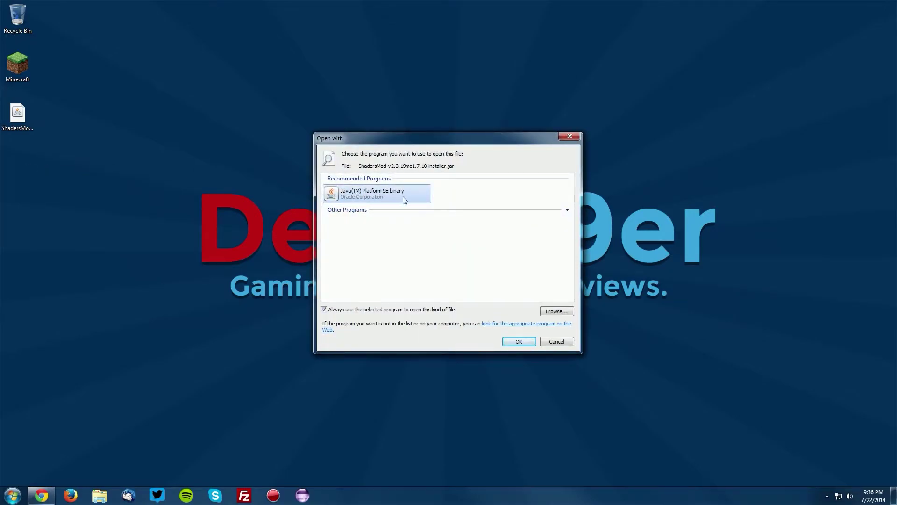
left_click(518, 341)
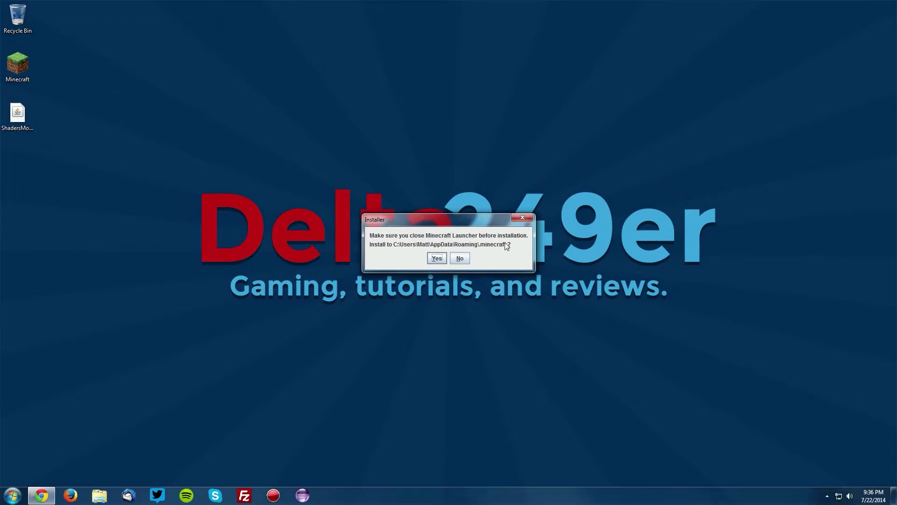
left_click(436, 258)
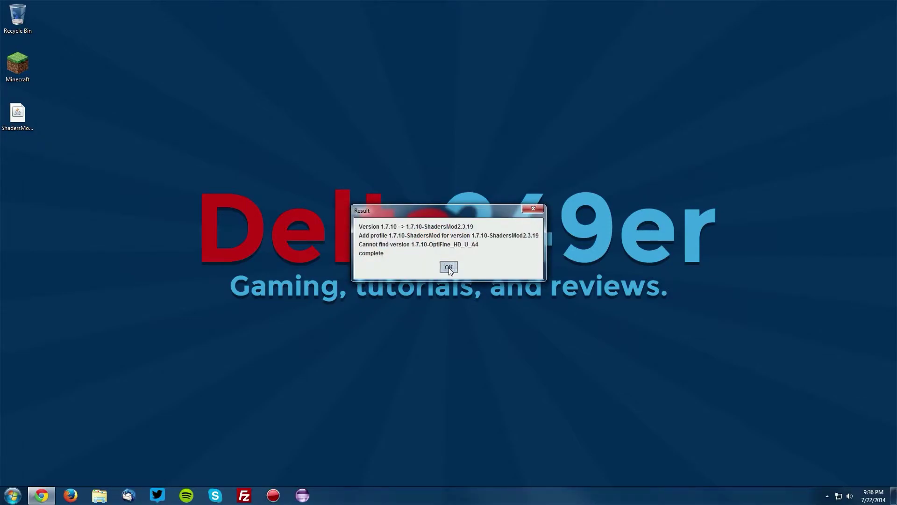
left_click(448, 268)
- Reopen the Minecraft launcher, continue with the existing user and start the game with the 1.7.10-ShadersMod profile
double_click(25, 66)
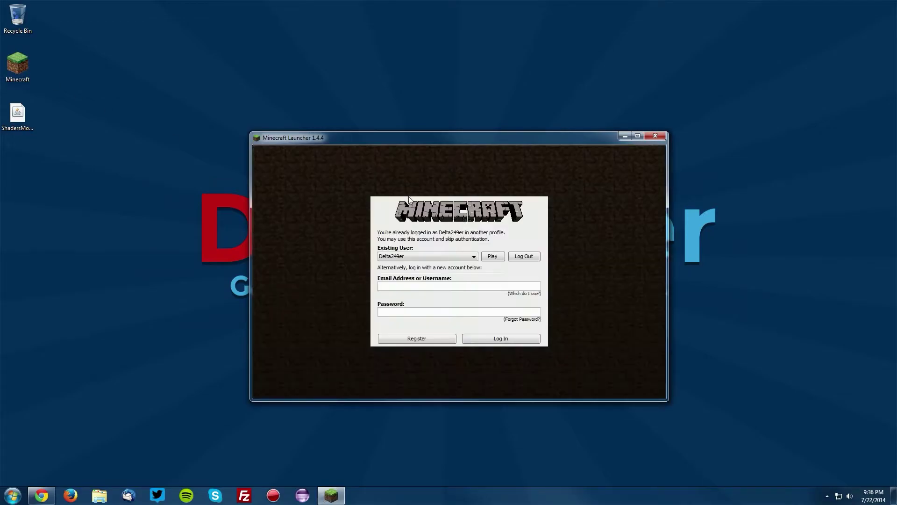
left_click(493, 256)
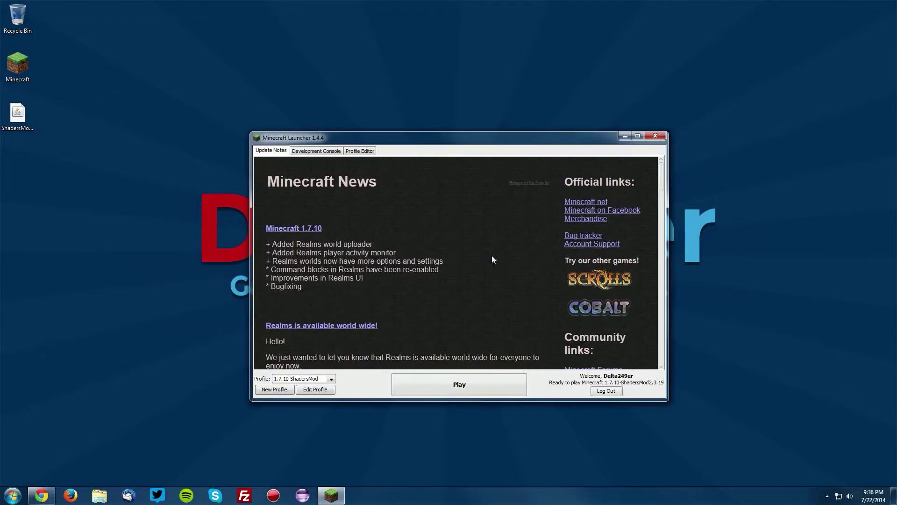
left_click(463, 385)
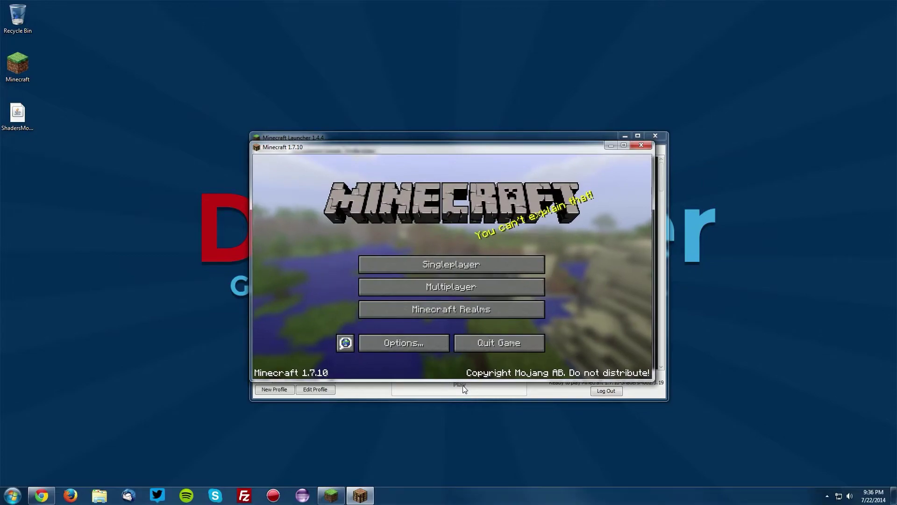
- Check the available shaders and their settings in the game's options and return to the title screen
left_click(401, 345)
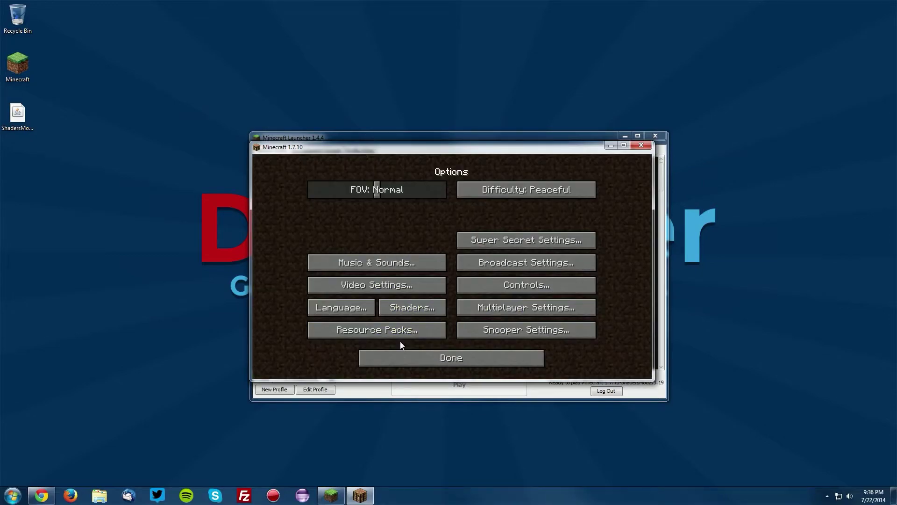
left_click(421, 308)
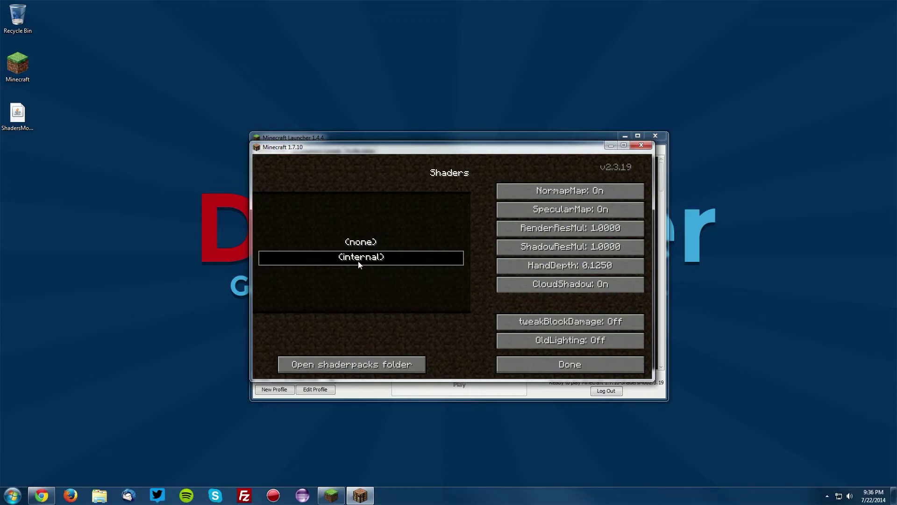
left_click(555, 367)
left_click(477, 357)
- Load the singleplayer world "Shaders Mod" and look at how the landscape is rendered
left_click(429, 269)
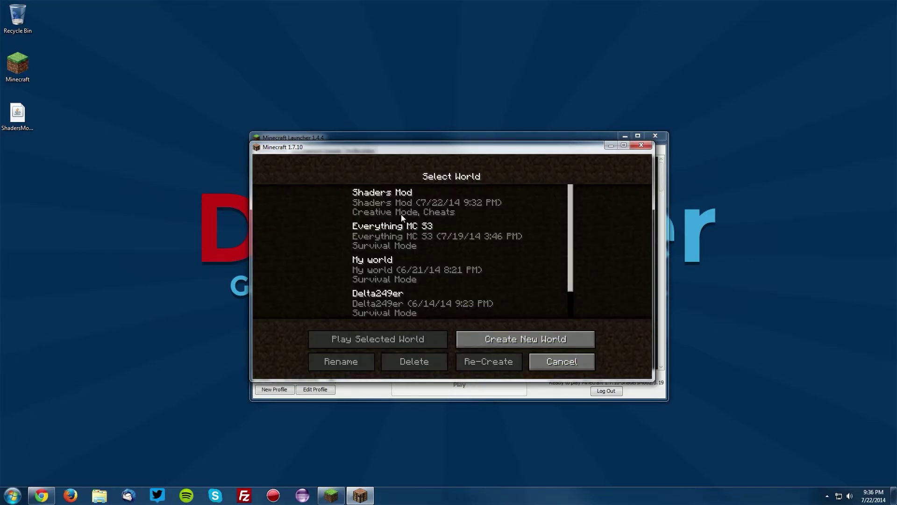
double_click(398, 204)
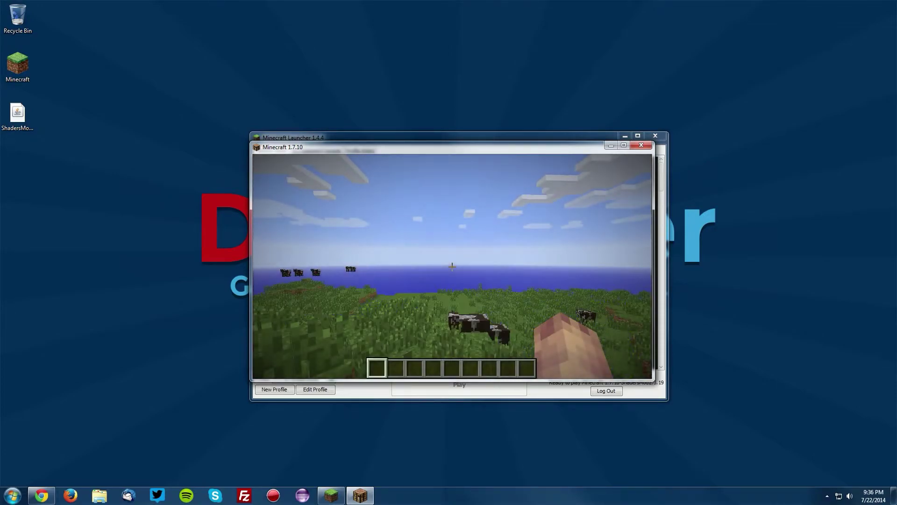
mouse_move(453, 266)
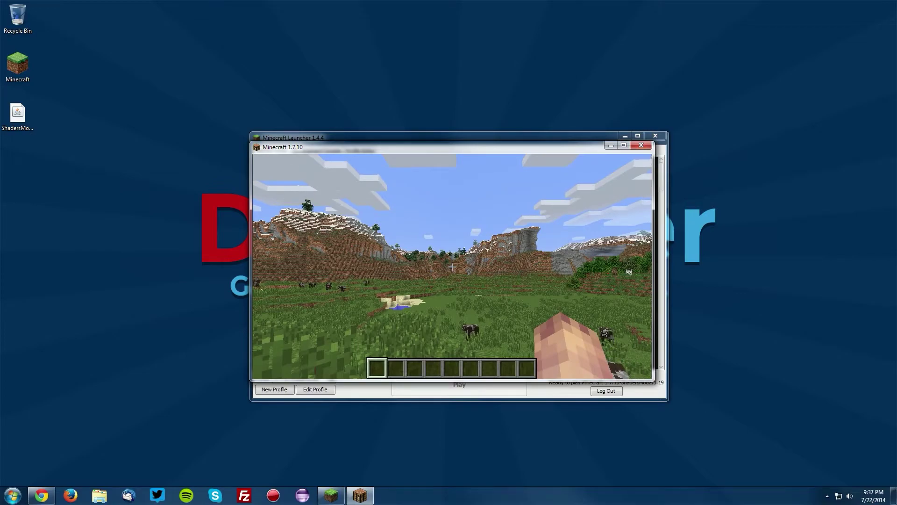
- Save and leave the world, quit Minecraft and close the launcher
key("Escape")
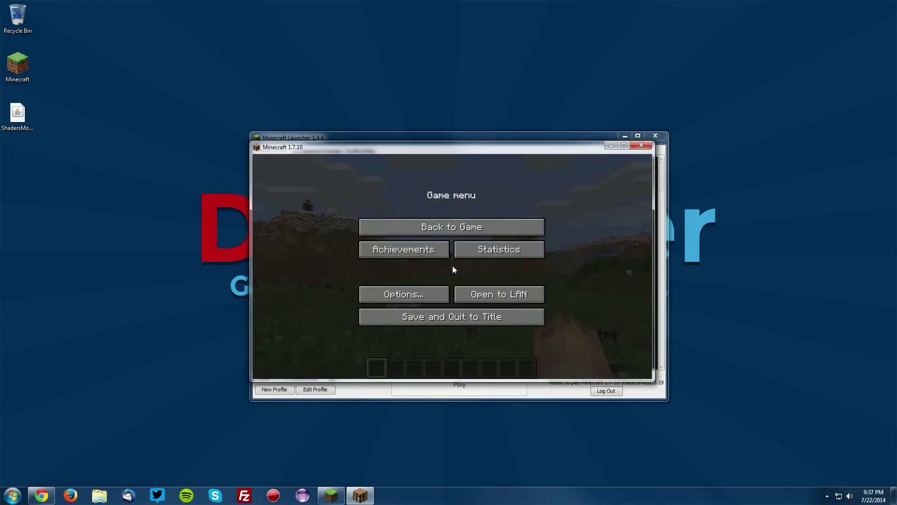
left_click(443, 318)
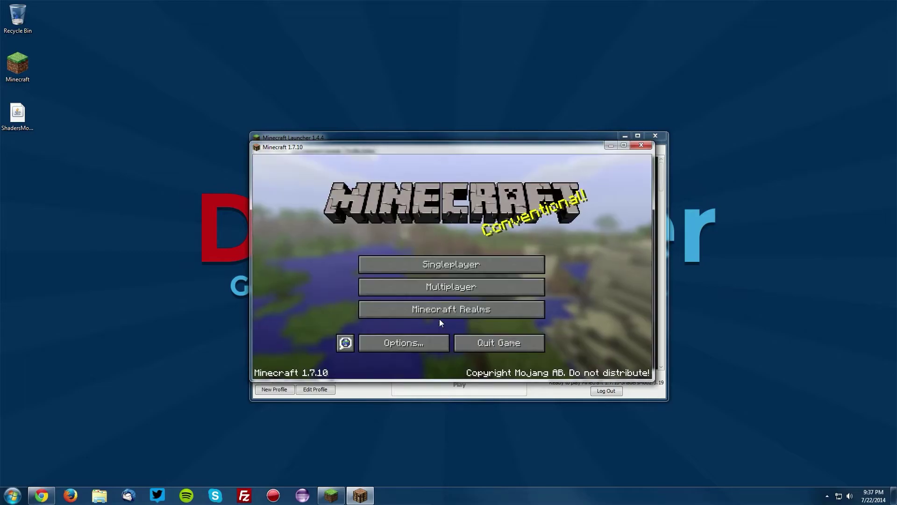
left_click(488, 345)
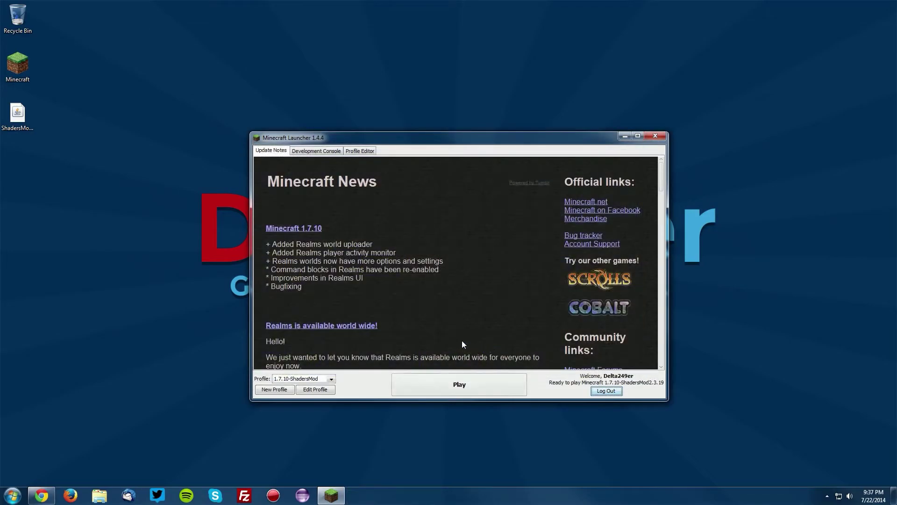
left_click(662, 136)
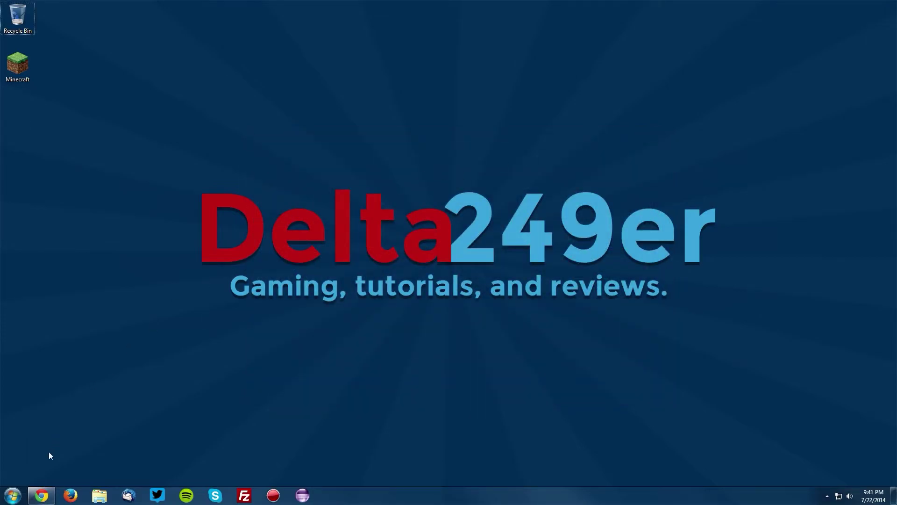
- In Chrome, find SEUS v10.1 Standard in the Sonic Ether's Unbelievable Shaders thread and open its download page past the ad
left_click(42, 495)
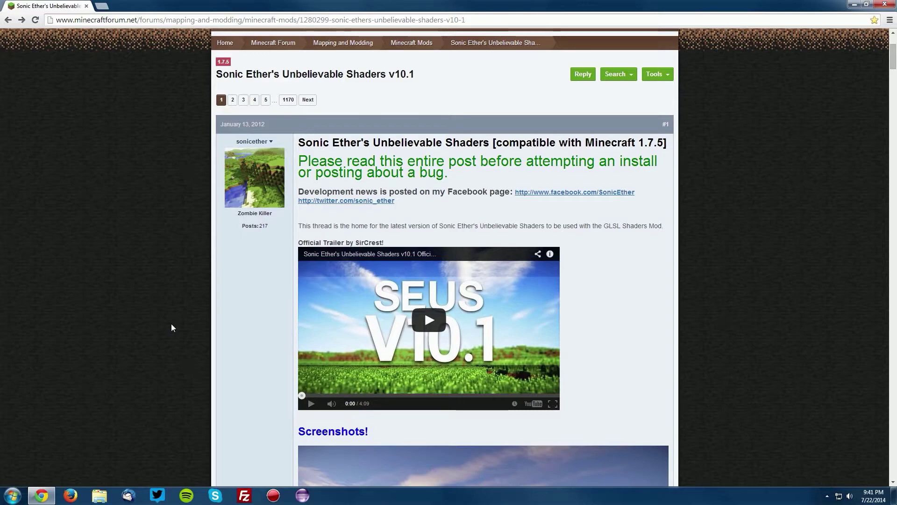
scroll(179, 322, "down", 10)
scroll(179, 323, "down", 20)
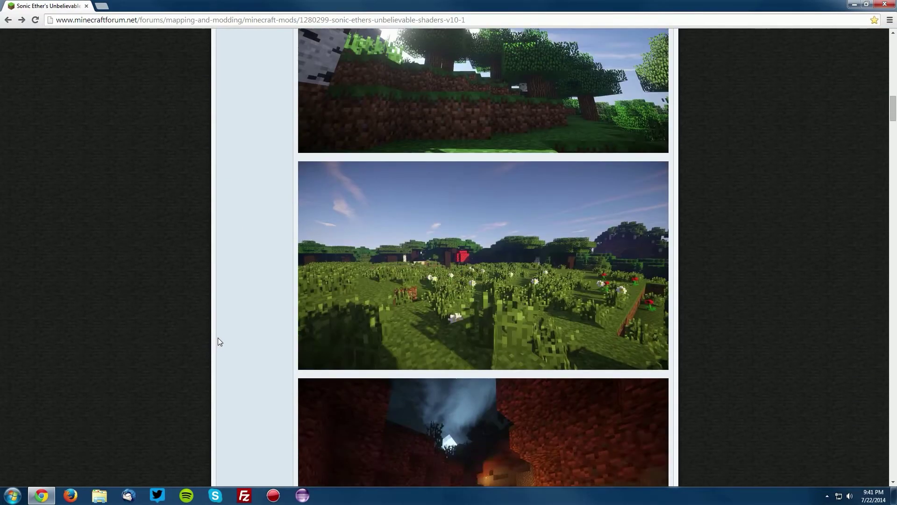
scroll(270, 345, "down", 8)
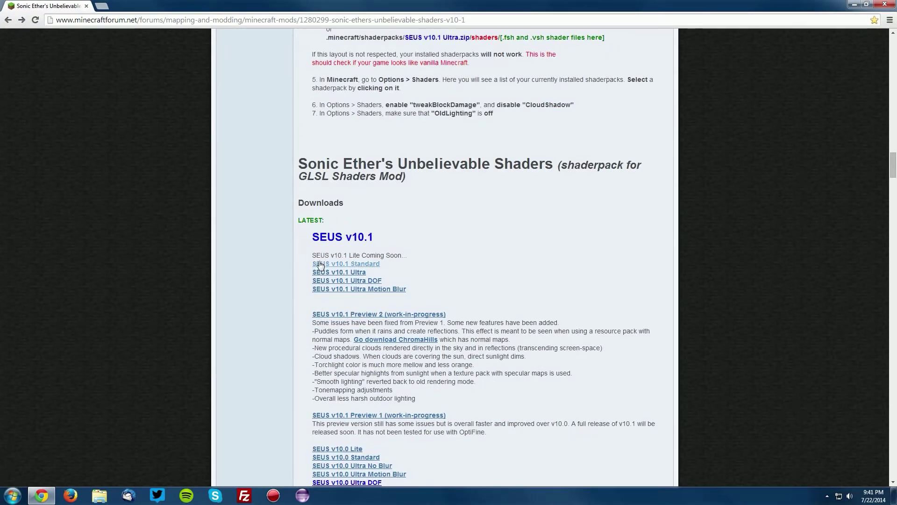
left_click(353, 265)
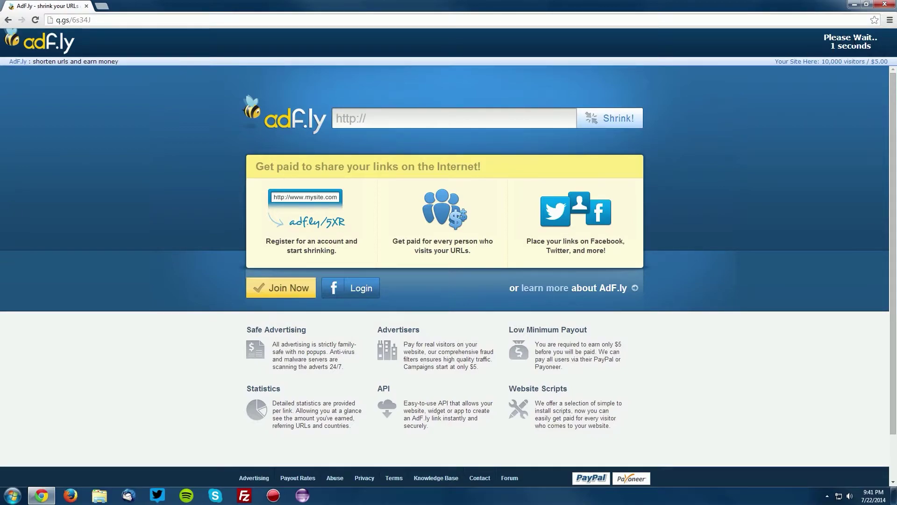
left_click(850, 46)
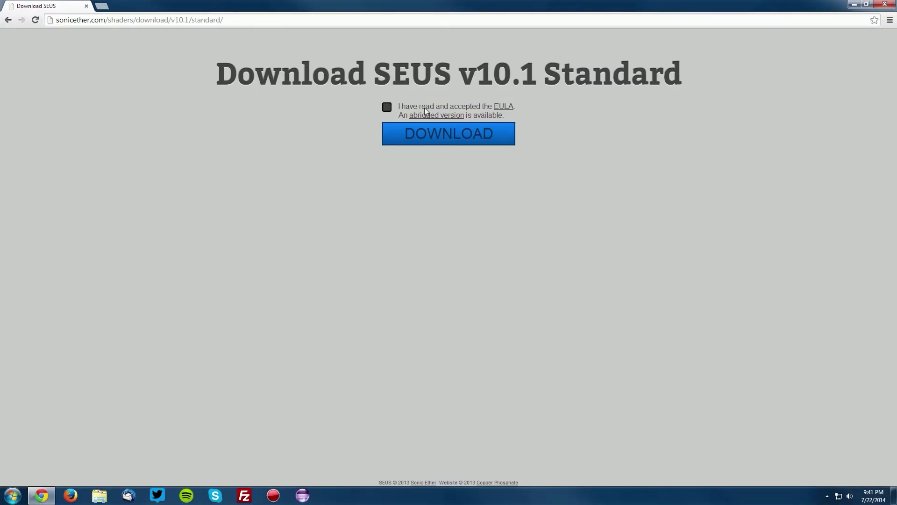
- Accept the EULA and download SEUS v10.1 Standard, saving the zip file SEUS-v10.1-Standard to the Desktop
left_click(386, 109)
left_click(448, 136)
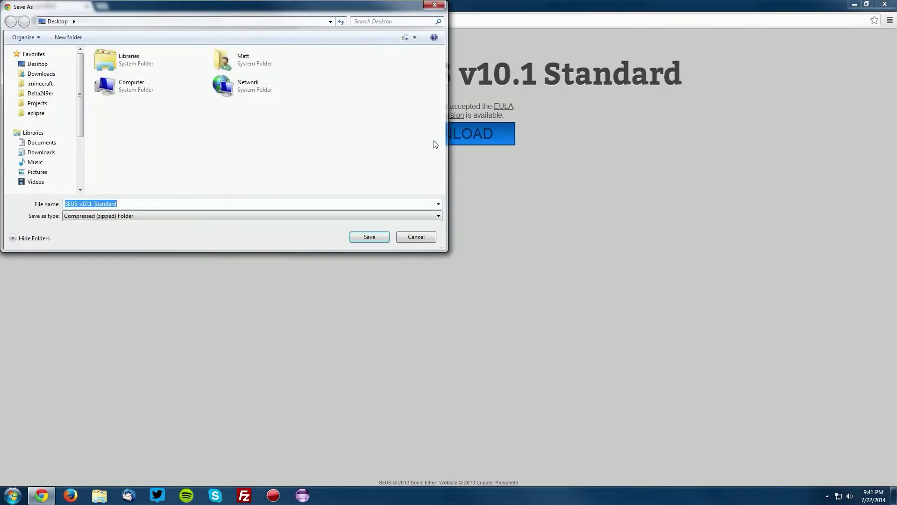
left_click(51, 67)
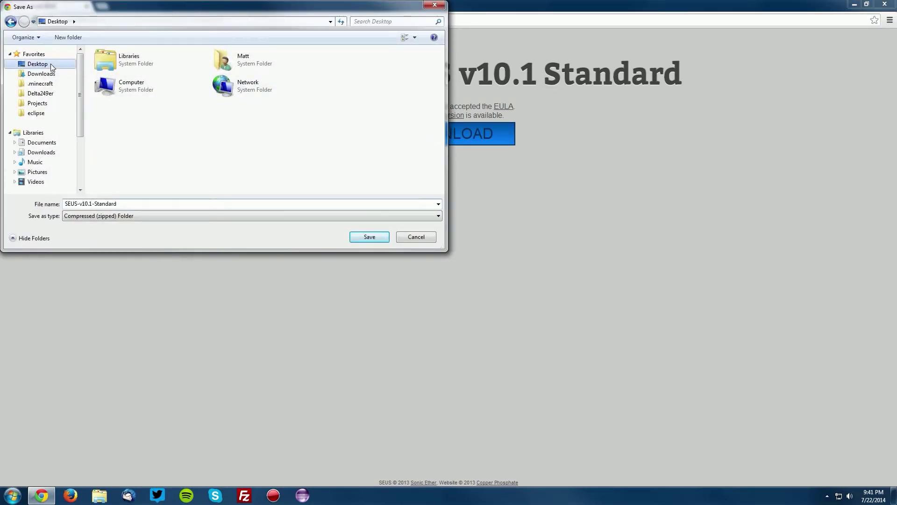
left_click(368, 237)
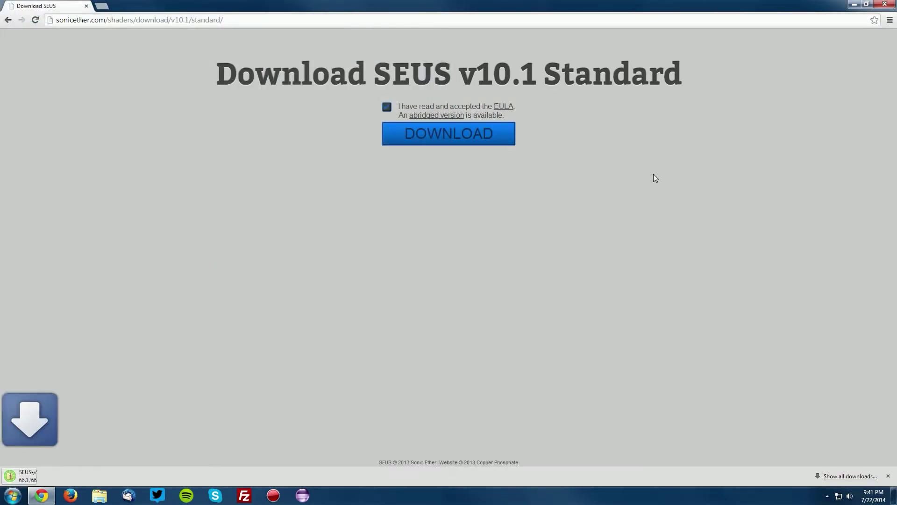
- Minimize Chrome and open the shaderpacks folder inside .minecraft, starting from %appdata%
left_click(856, 4)
left_click(282, 180)
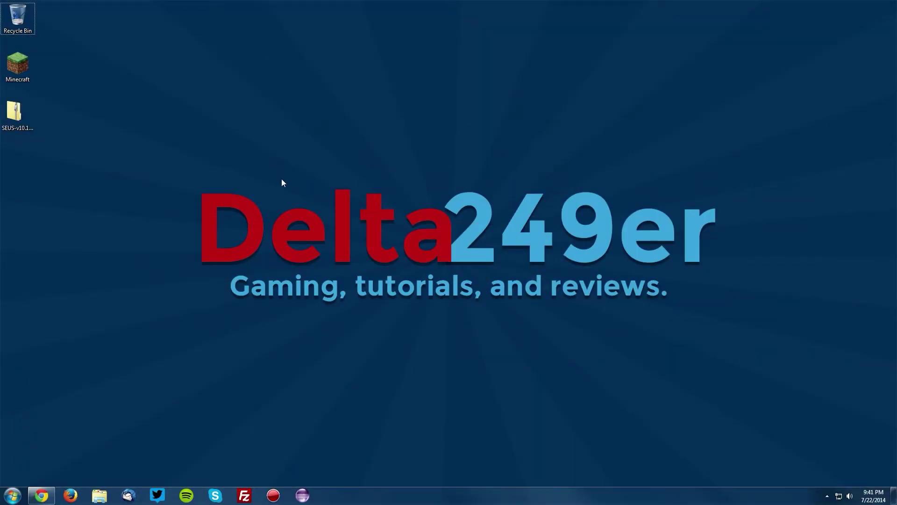
key("super+r")
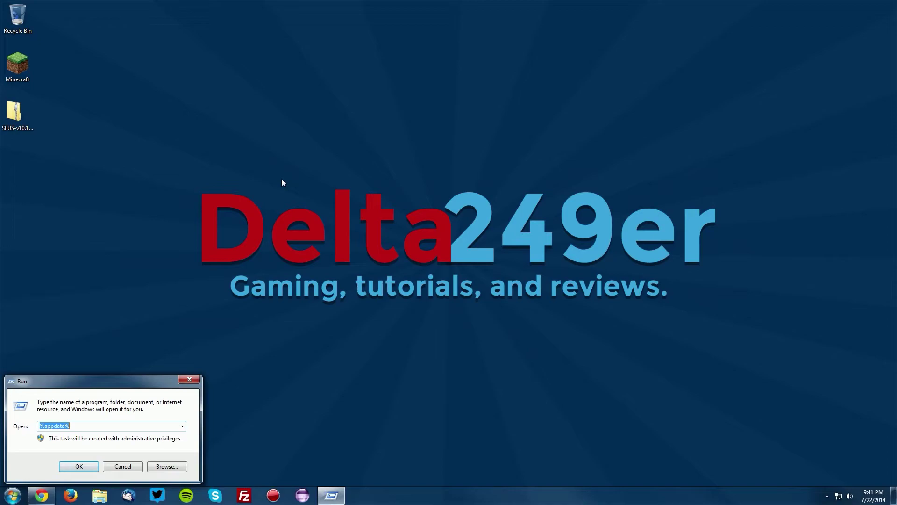
type("%appdata%")
left_click(78, 467)
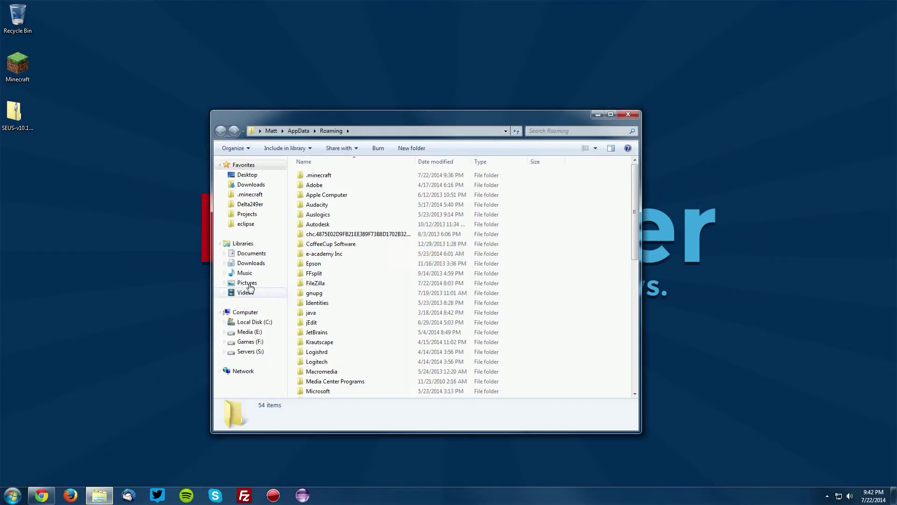
double_click(321, 176)
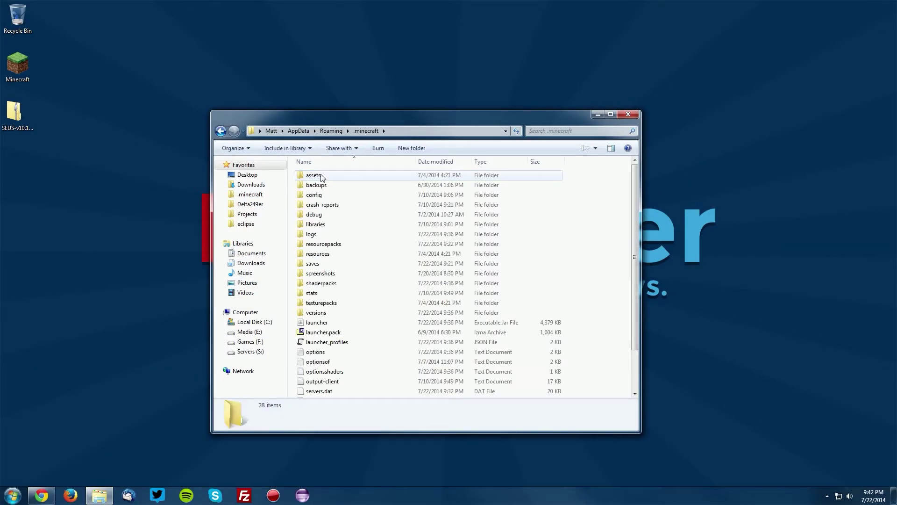
double_click(321, 283)
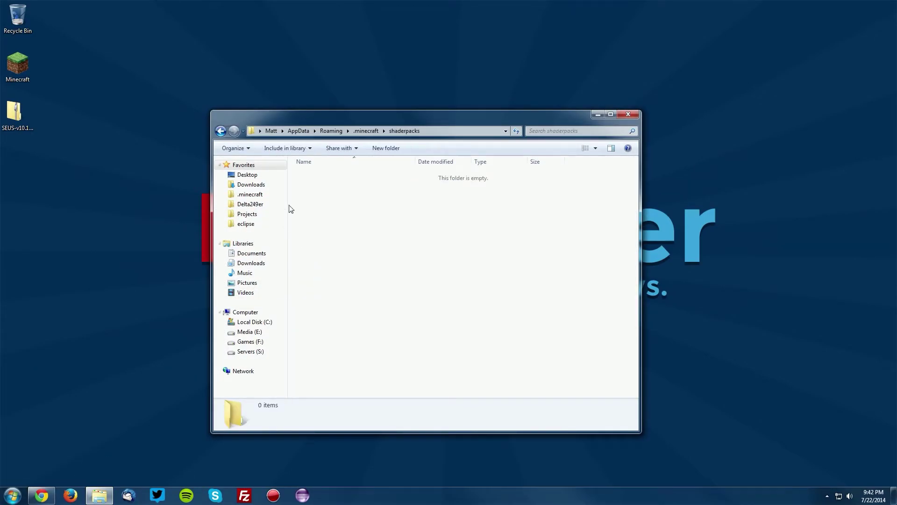
- Move the SEUS-v10.1-Standard zip from the desktop into the shaderpacks folder and close the folder window
left_click_drag(19, 122, 372, 222)
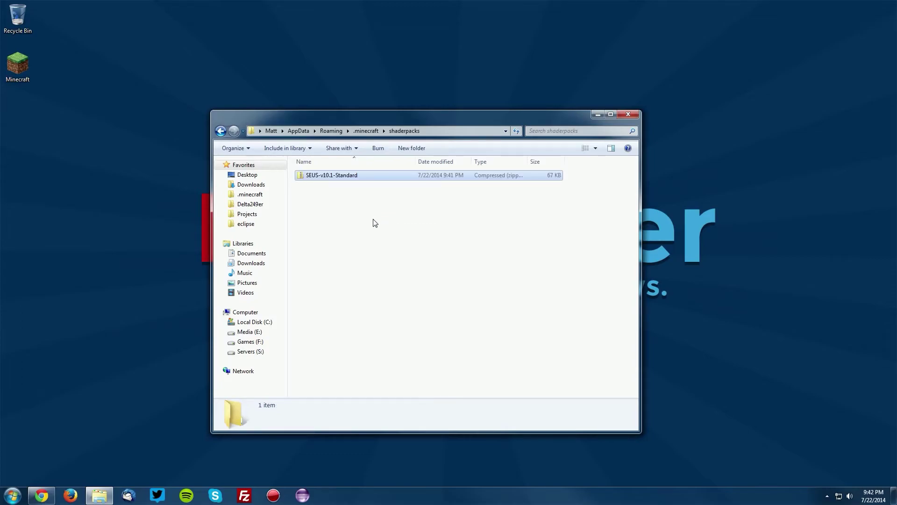
left_click(353, 201)
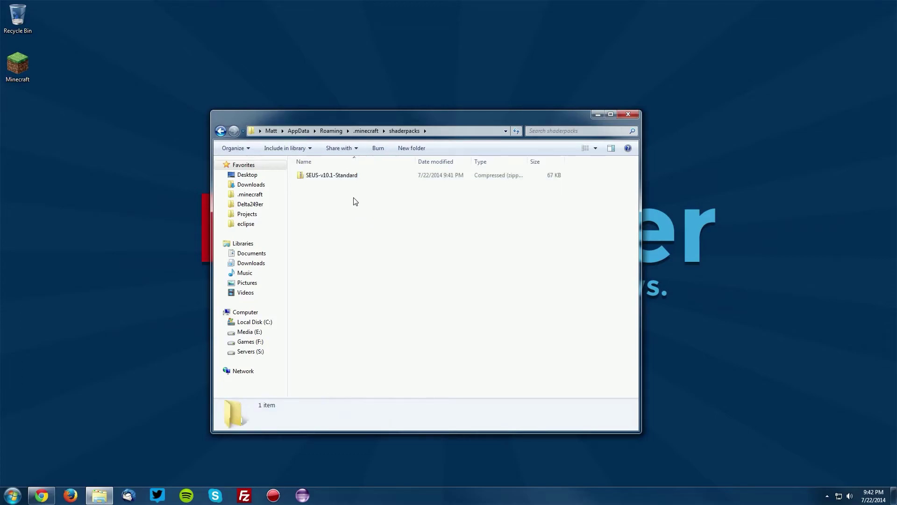
left_click(628, 114)
- Launch Minecraft with the 1.7.10-ShadersMod profile and select SEUS-v10.1-Standard.zip as the shaderpack in the game's options
double_click(19, 67)
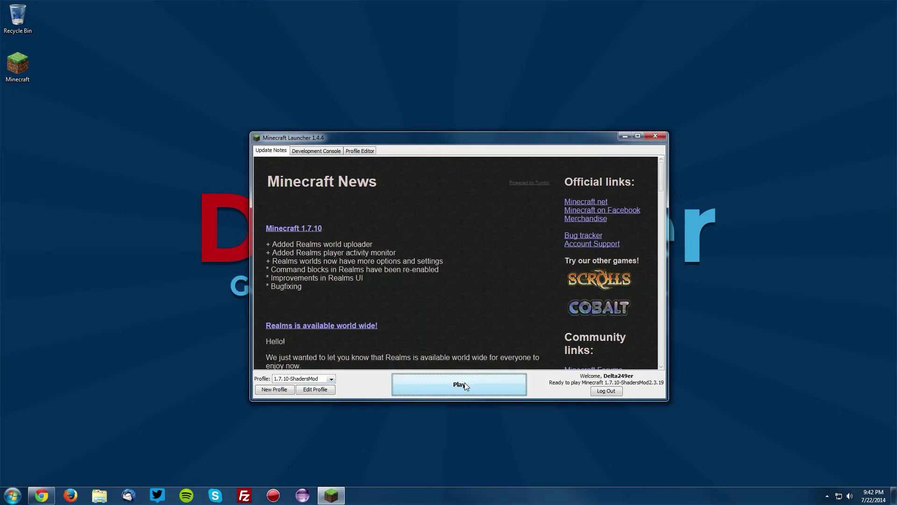
left_click(465, 384)
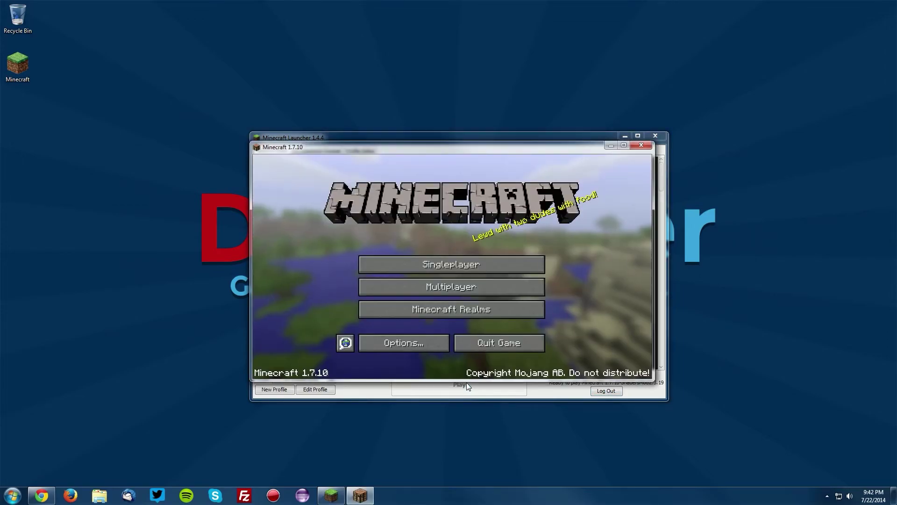
left_click(412, 340)
left_click(413, 308)
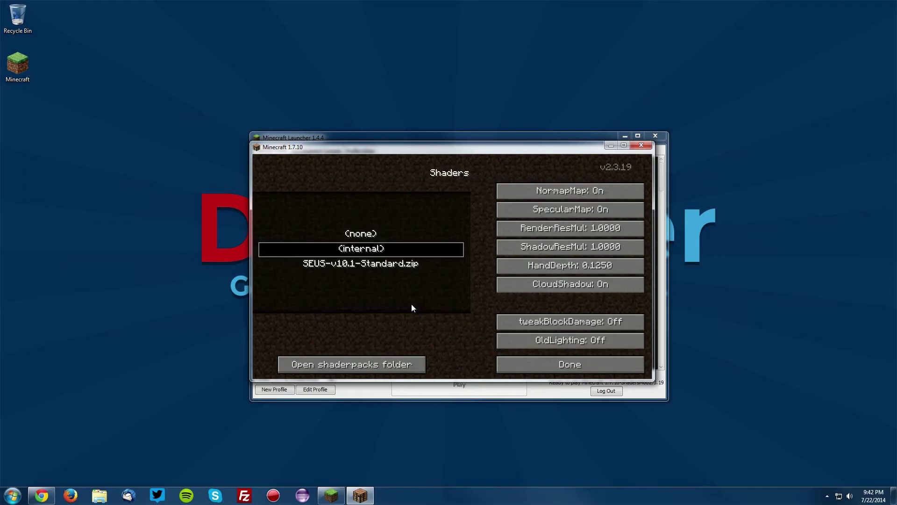
left_click(317, 265)
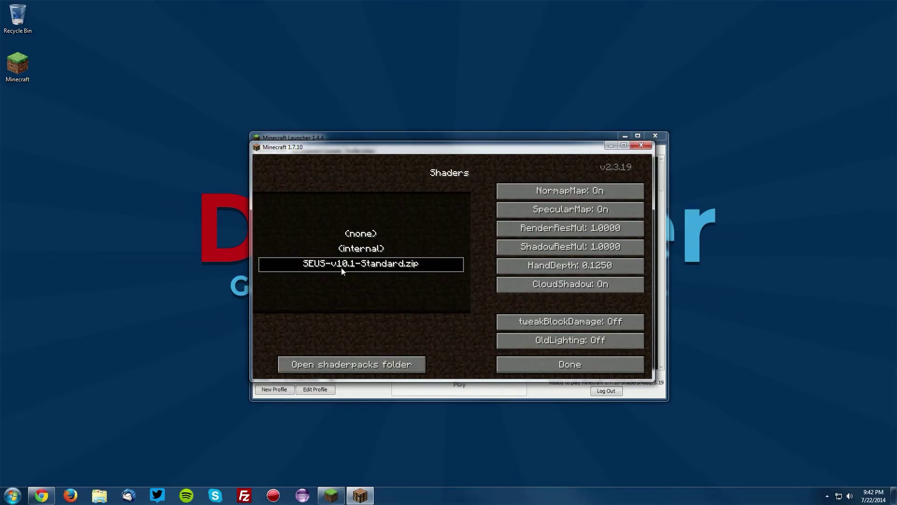
left_click(544, 372)
left_click(452, 356)
- Load the singleplayer world "Shaders Mod" and walk through the landscape to examine lighting, shadows and clouds with the shaderpack
left_click(406, 260)
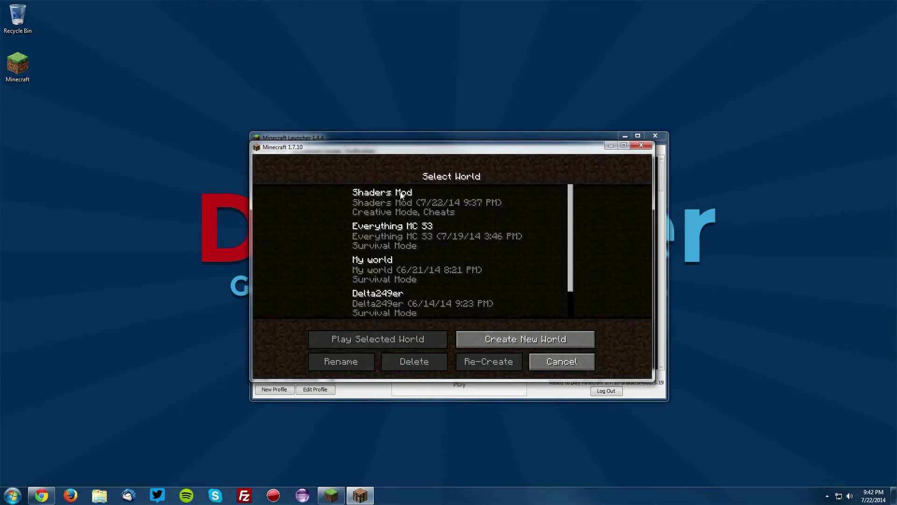
double_click(402, 195)
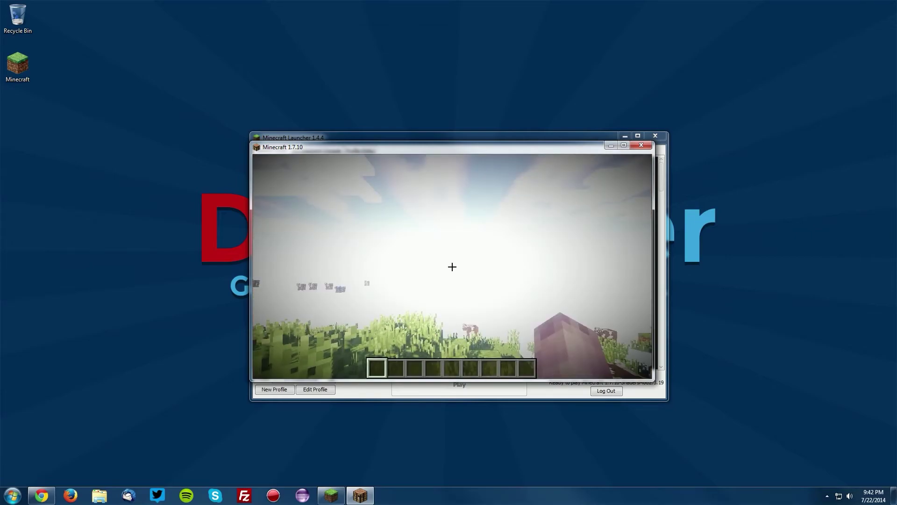
key("w")
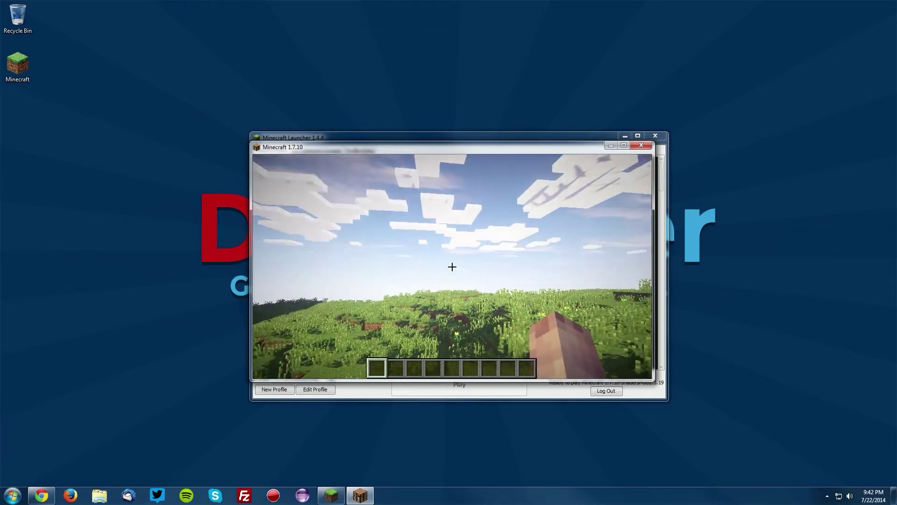
key("w")
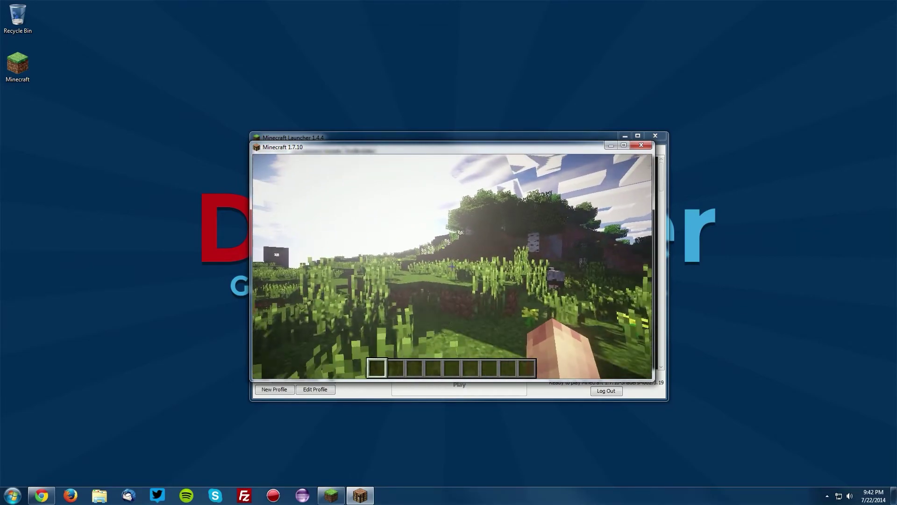
key("w")
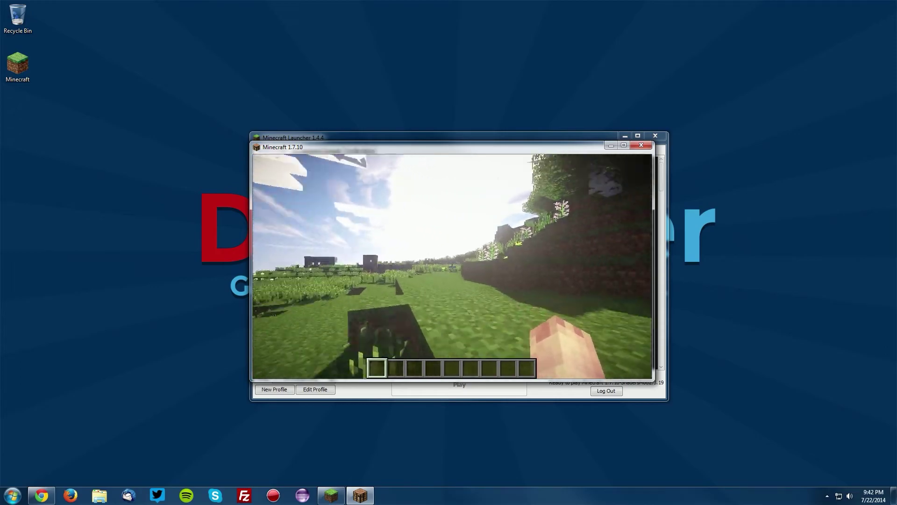
key("w")
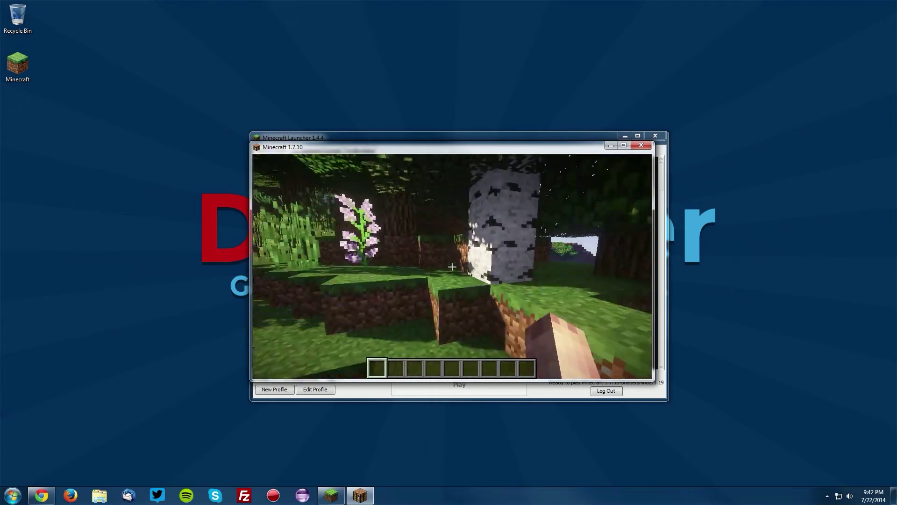
key("w")
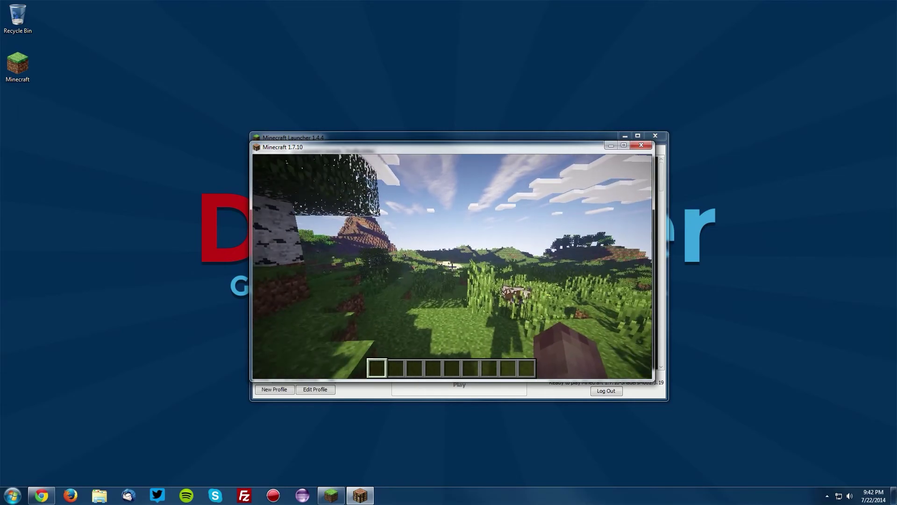